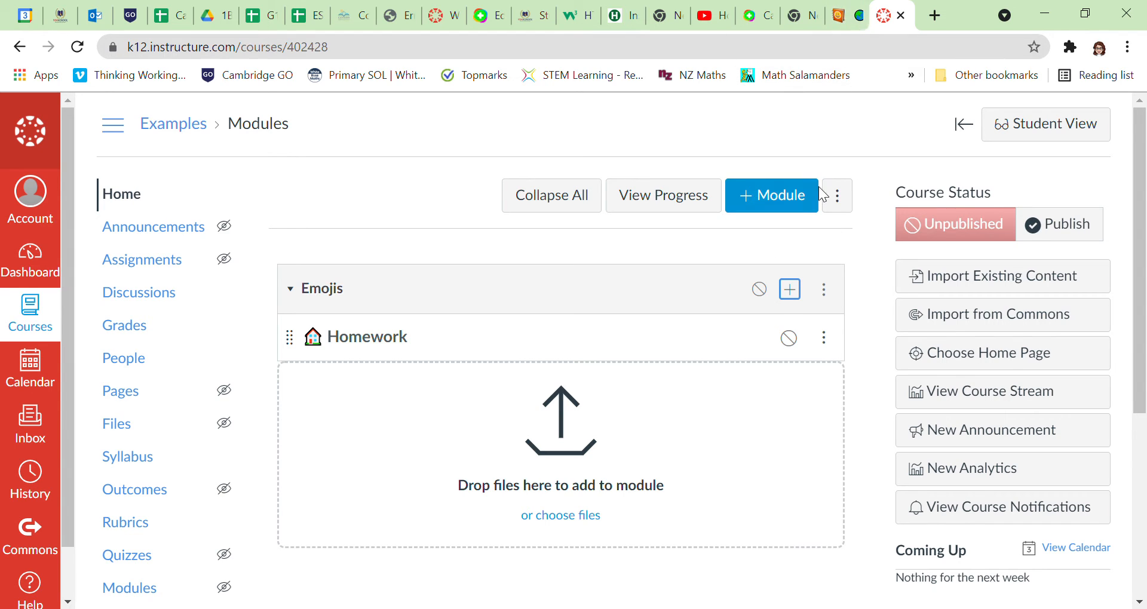
Add a text header to the Emojis module consisting of a globe emoji followed by "Geography", without indentation.
click(790, 290)
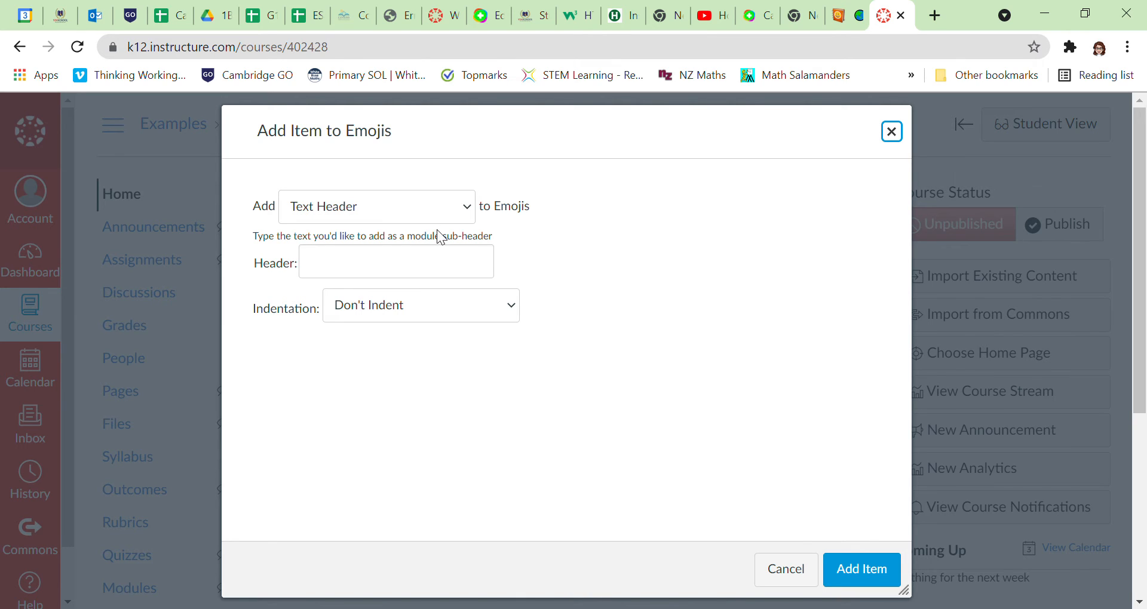
click(441, 270)
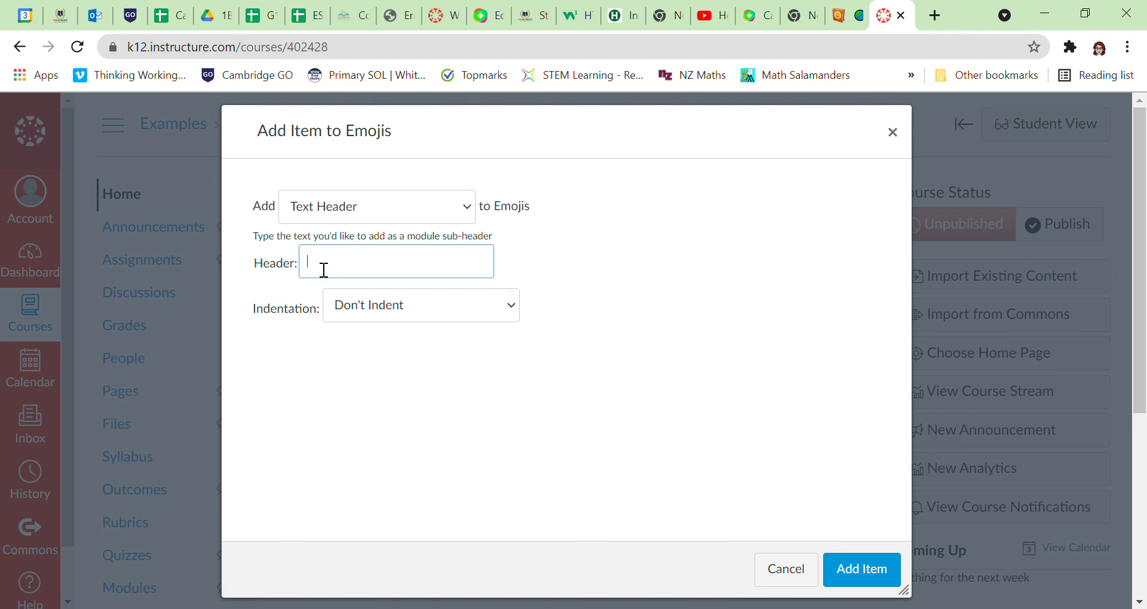
text(🌍)
text(🌏)
text(Geod)
key(BackSpace)
text(graphy)
key(BackSpace)
key(BackSpace)
key(BackSpace)
click(879, 571)
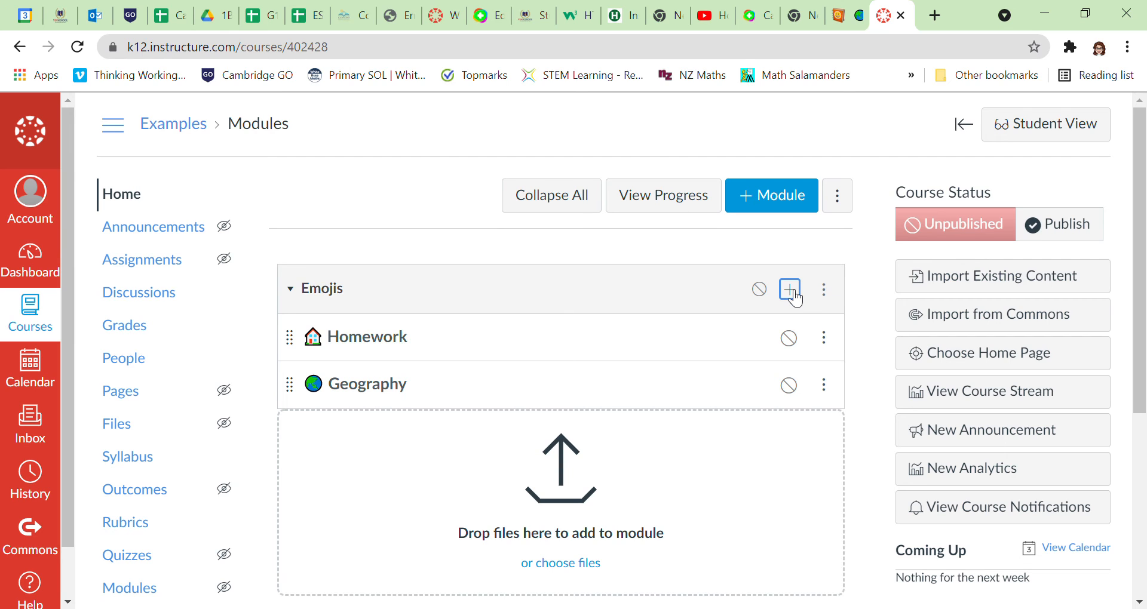
Create a new page named "do this" as an unindented item in the Emojis module.
click(793, 290)
click(466, 215)
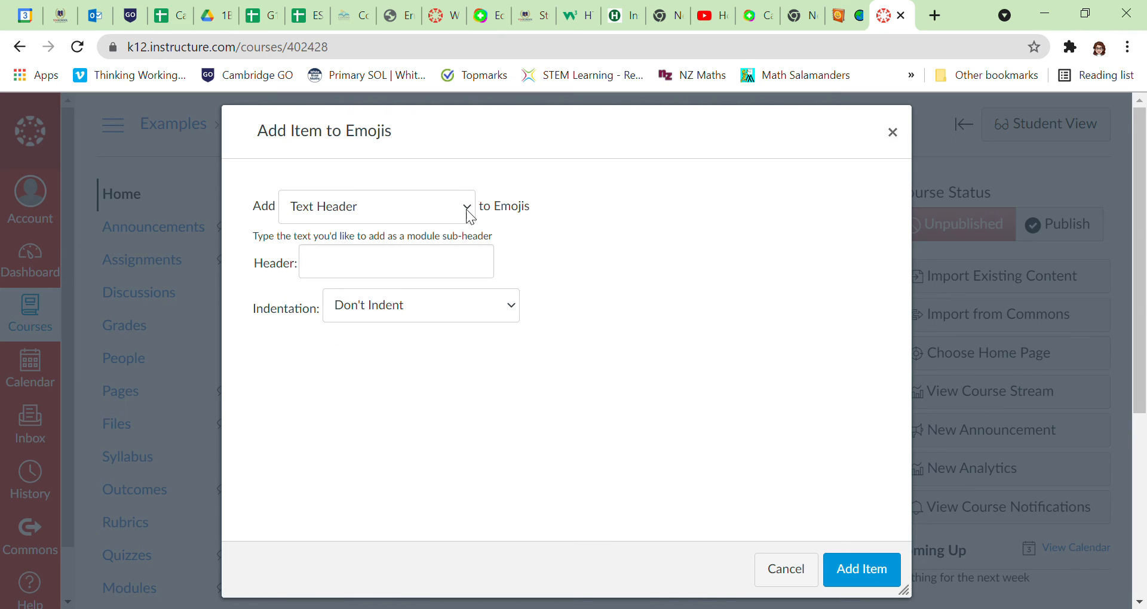
click(400, 275)
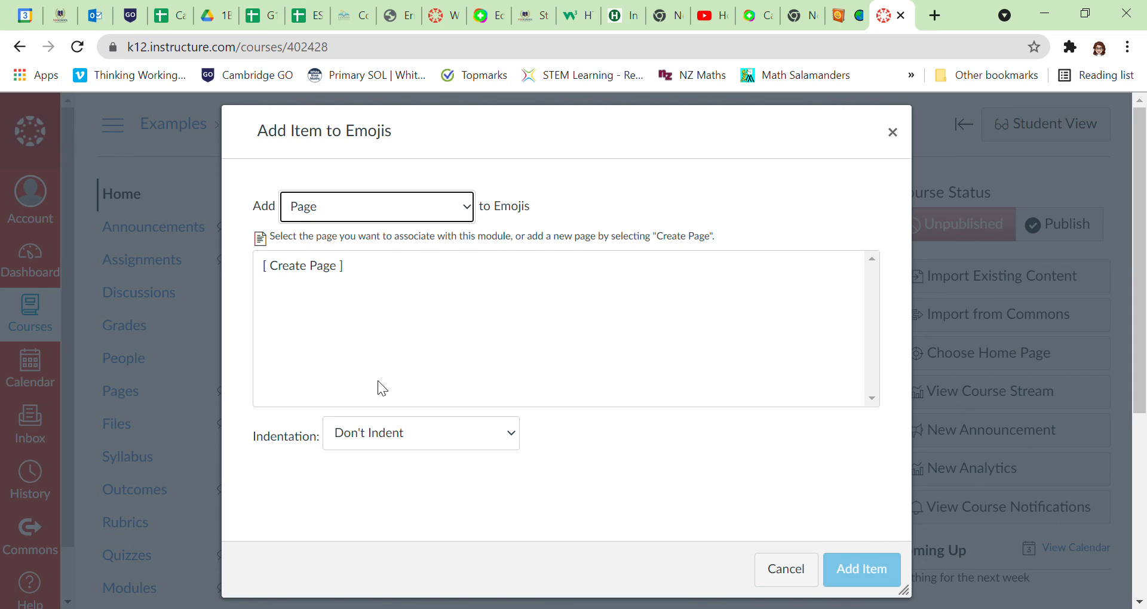
click(334, 261)
click(360, 433)
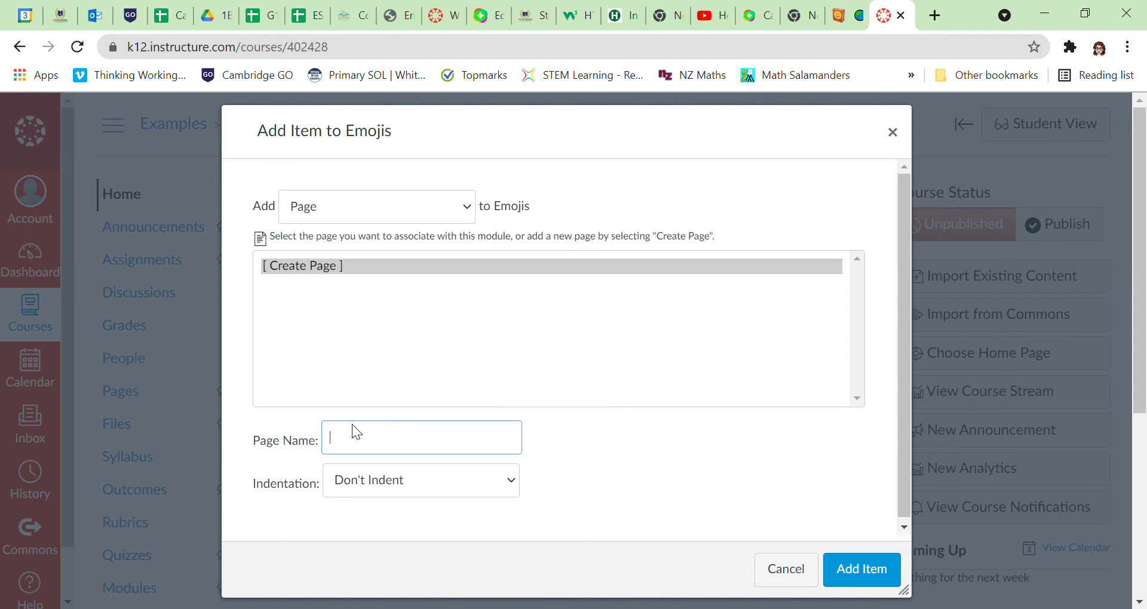
text(do this)
click(878, 570)
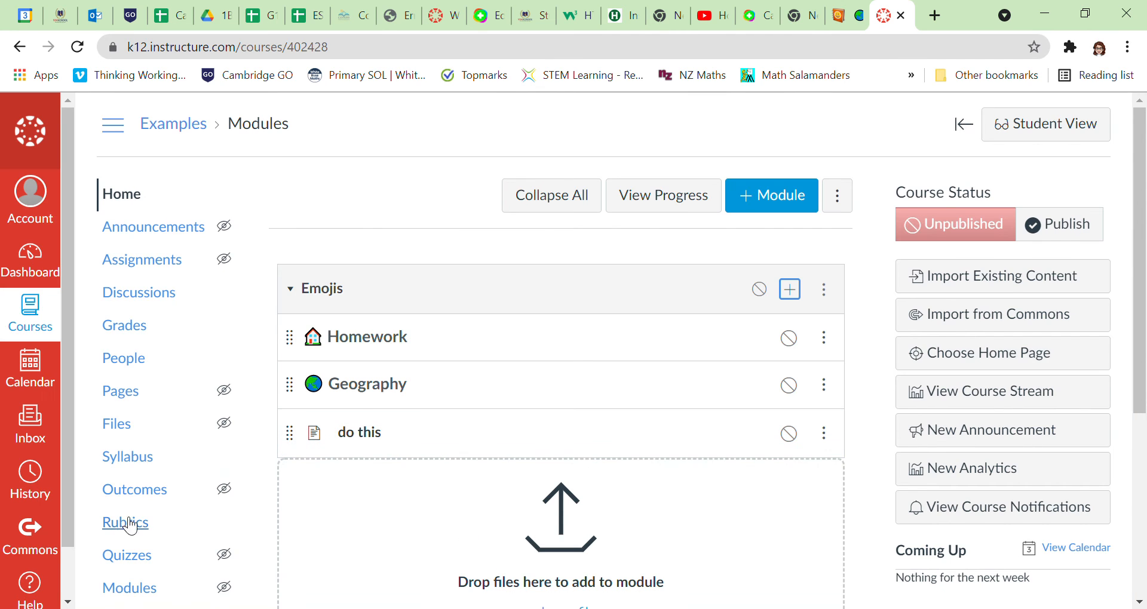
Move the "do this" page directly below the Homework header and indent it one level.
drag(289, 435, 291, 382)
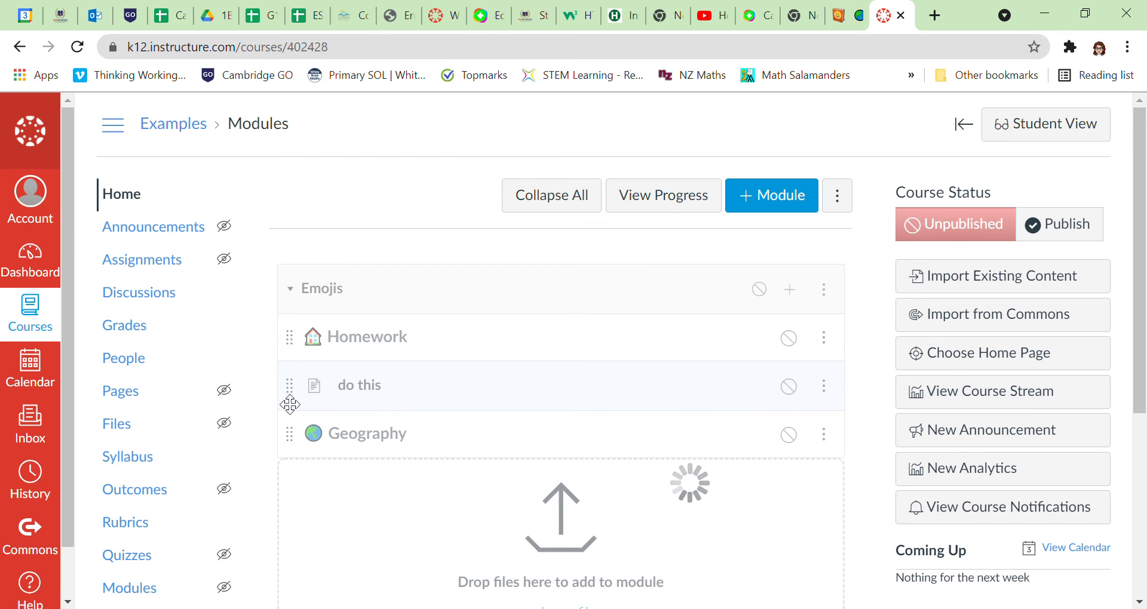
click(830, 385)
click(816, 440)
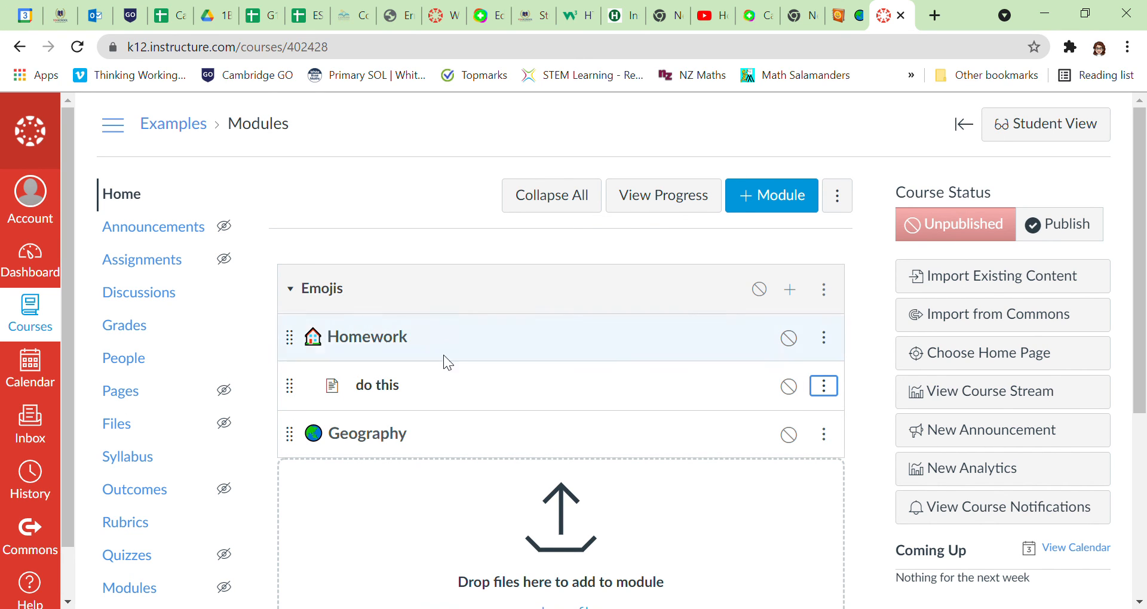
Add an external URL item to the Emojis module with URL "sfasf", page name "Click" and Indent 1 Level.
click(792, 288)
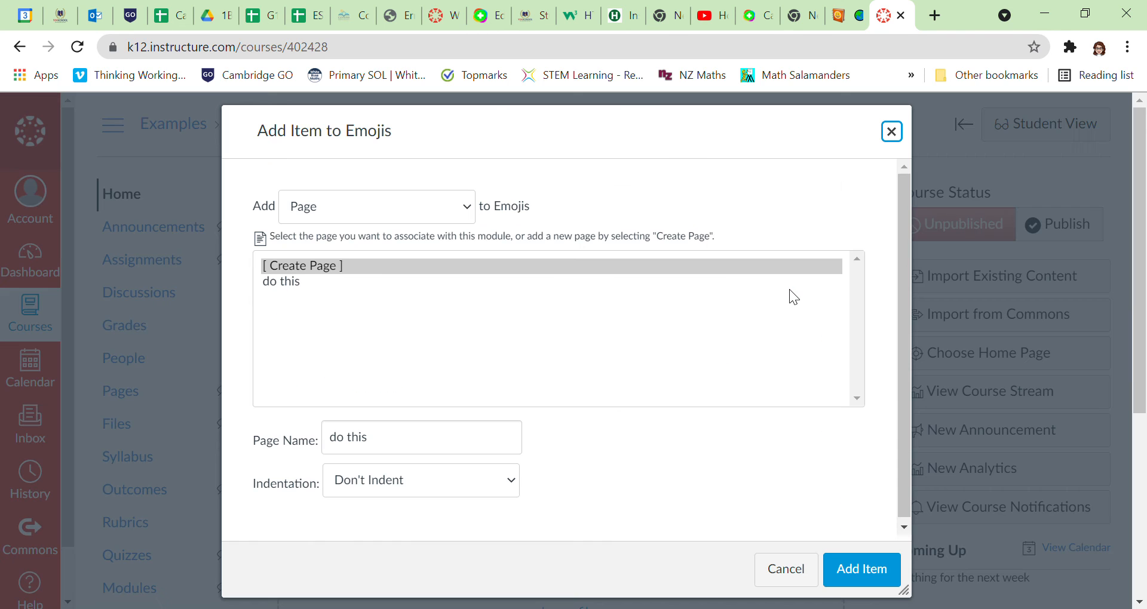
click(464, 209)
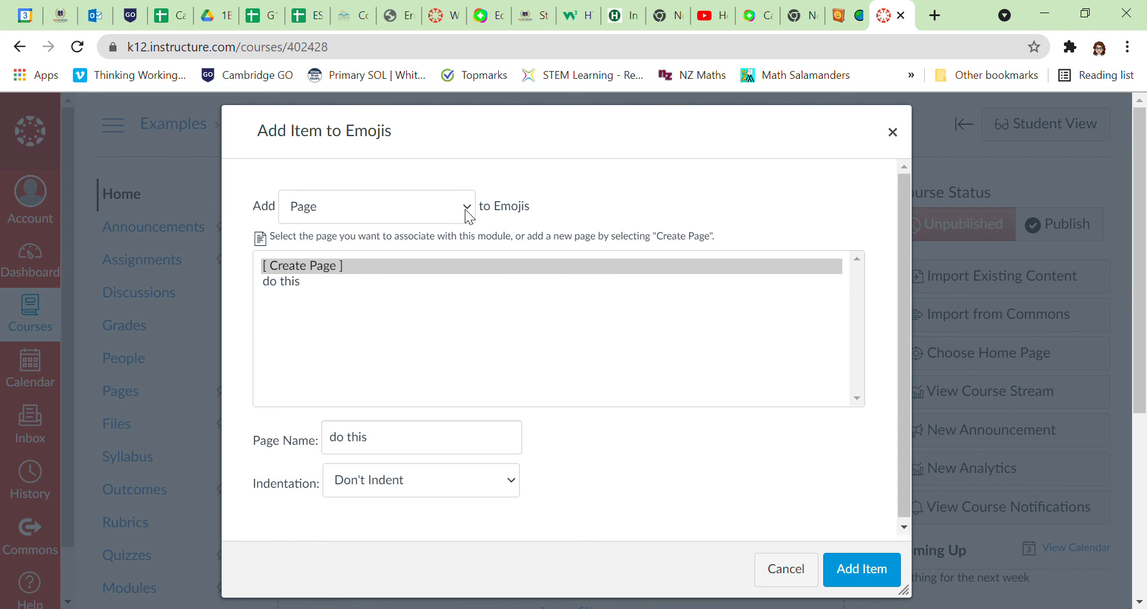
click(393, 325)
click(395, 278)
text(s)
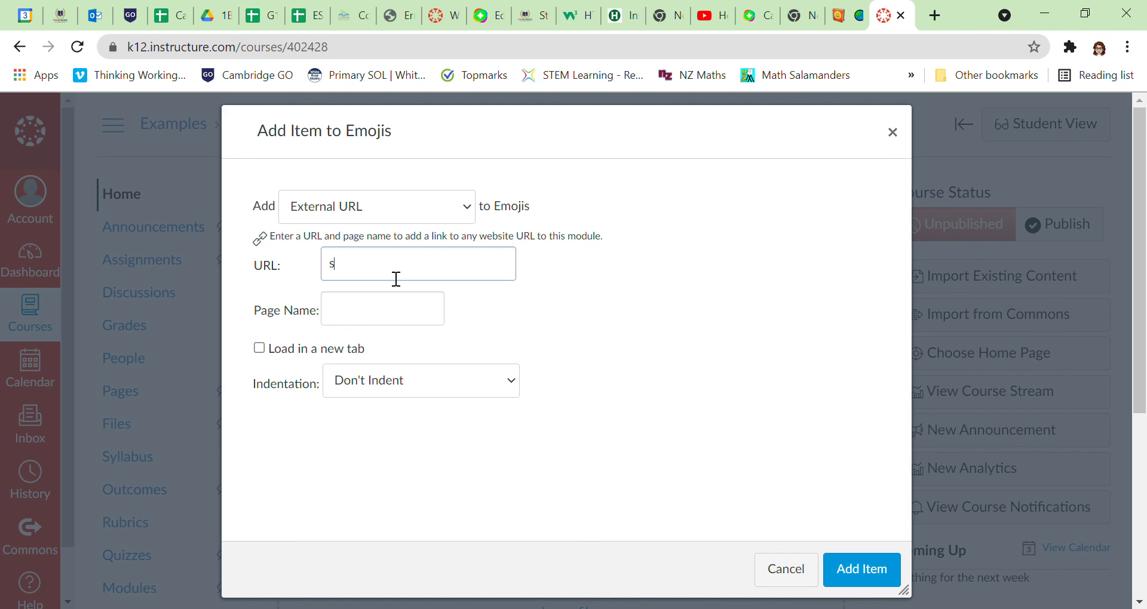
text(fasf)
text(Click)
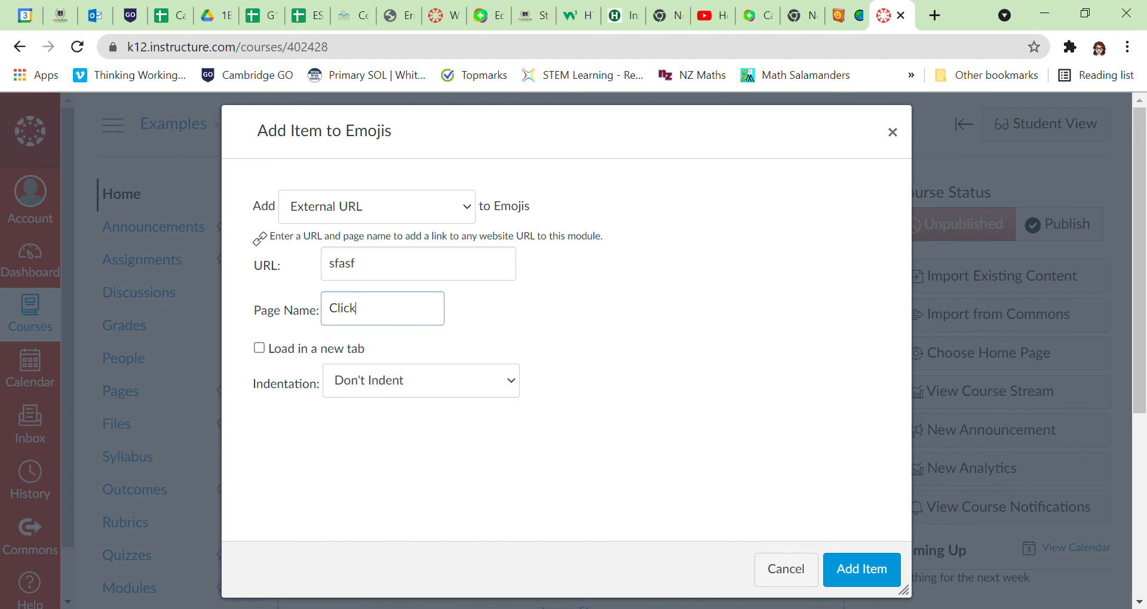
click(485, 383)
click(486, 421)
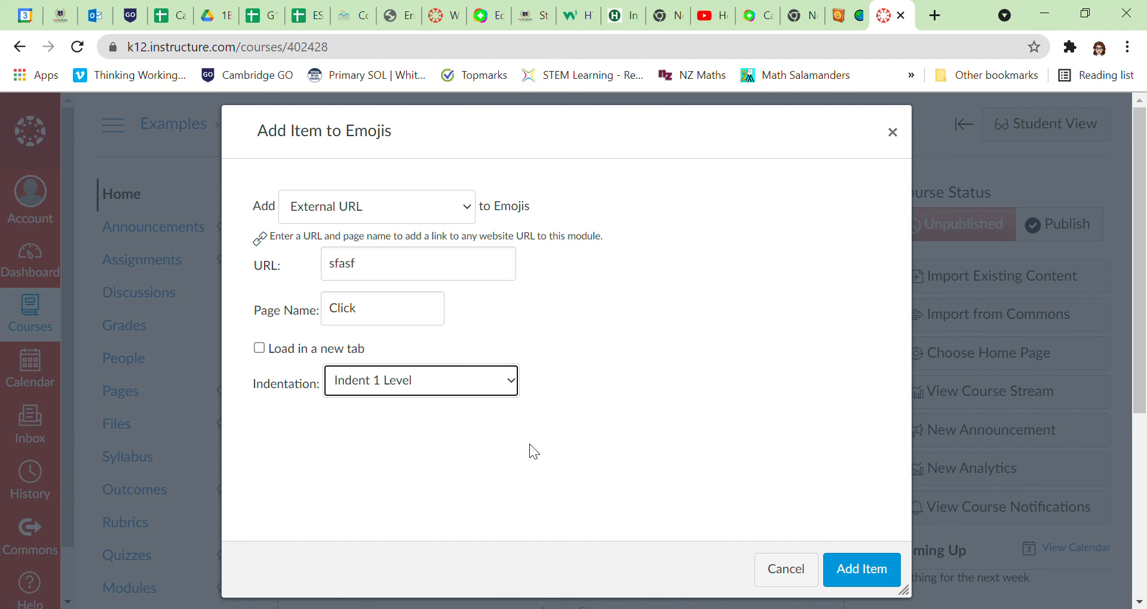
click(883, 575)
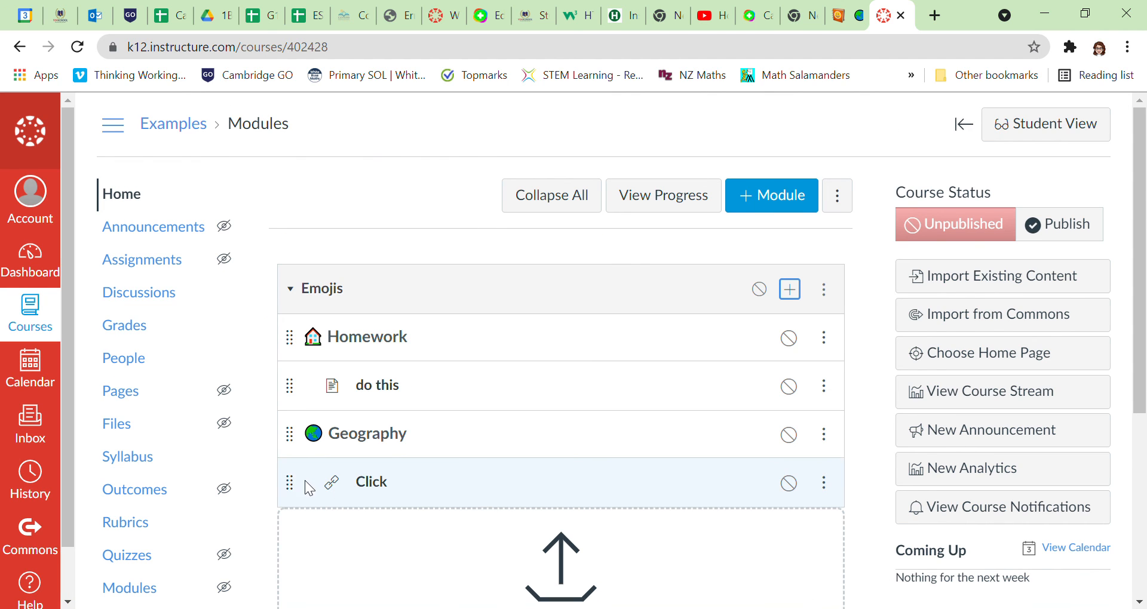
Move the "Click" link above the Geography header and increase the indent of "do this" and "Click" by one level each.
drag(298, 492, 297, 435)
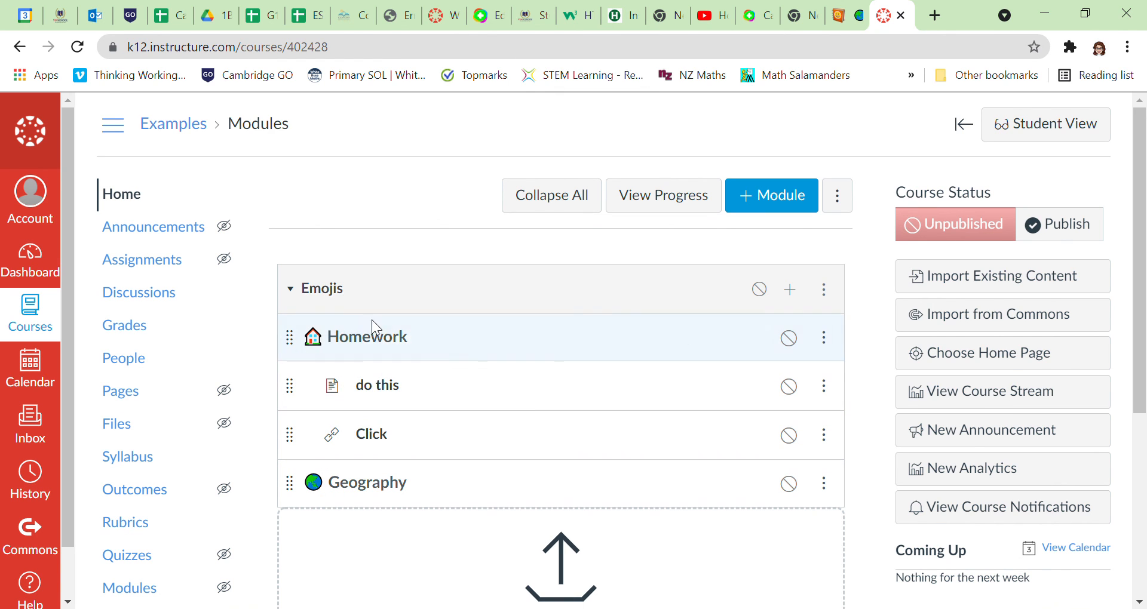
click(824, 387)
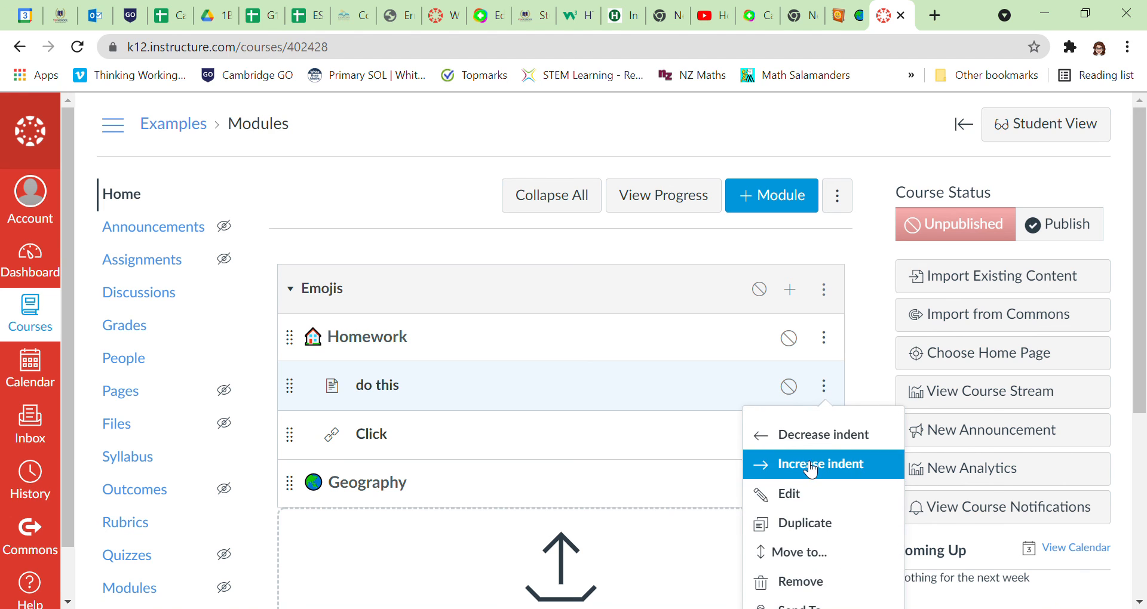
click(807, 464)
click(834, 436)
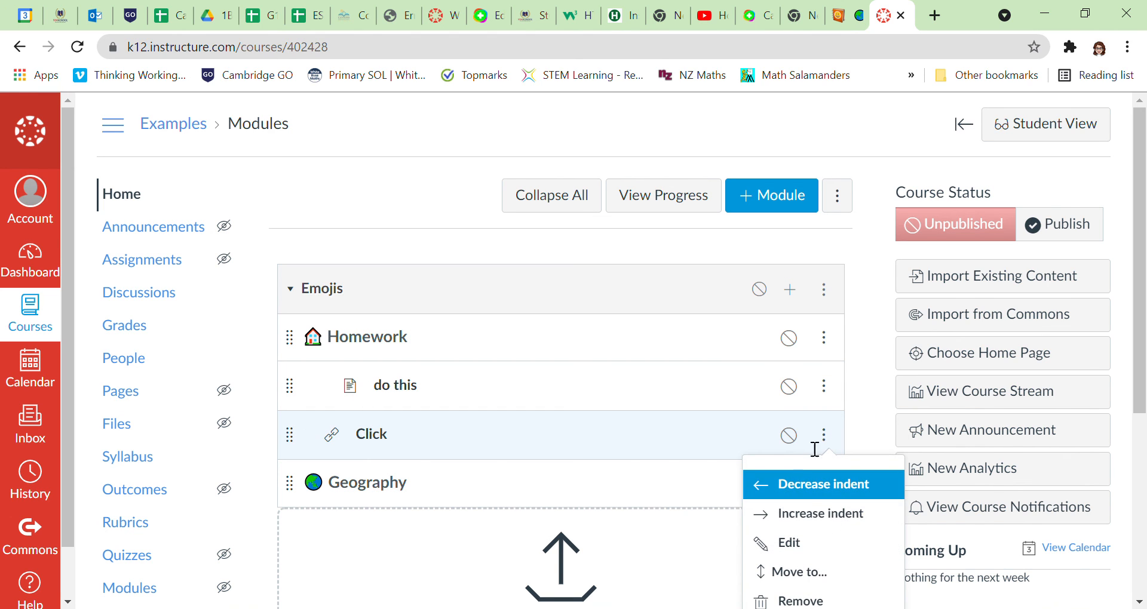
click(798, 515)
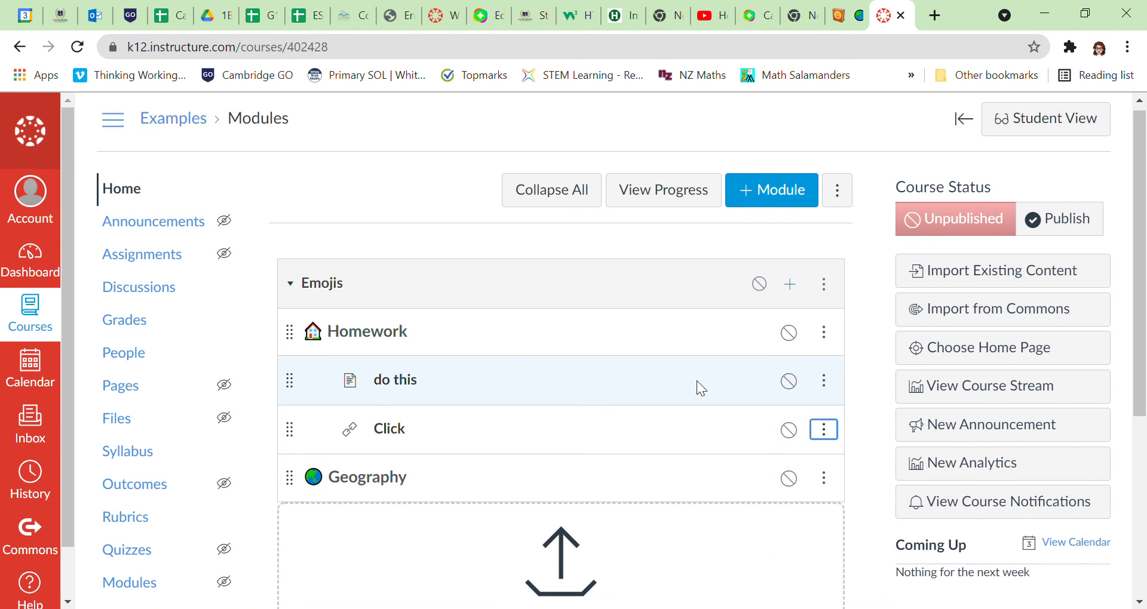
scroll(696, 382, down, 1)
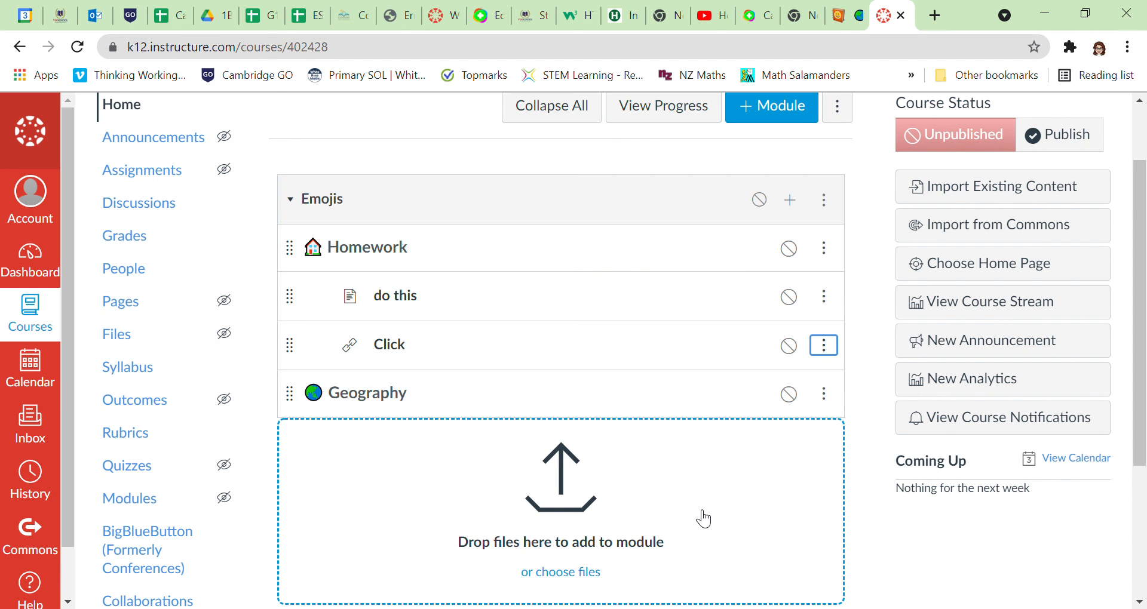
scroll(752, 519, up, 2)
scroll(598, 370, down, 4)
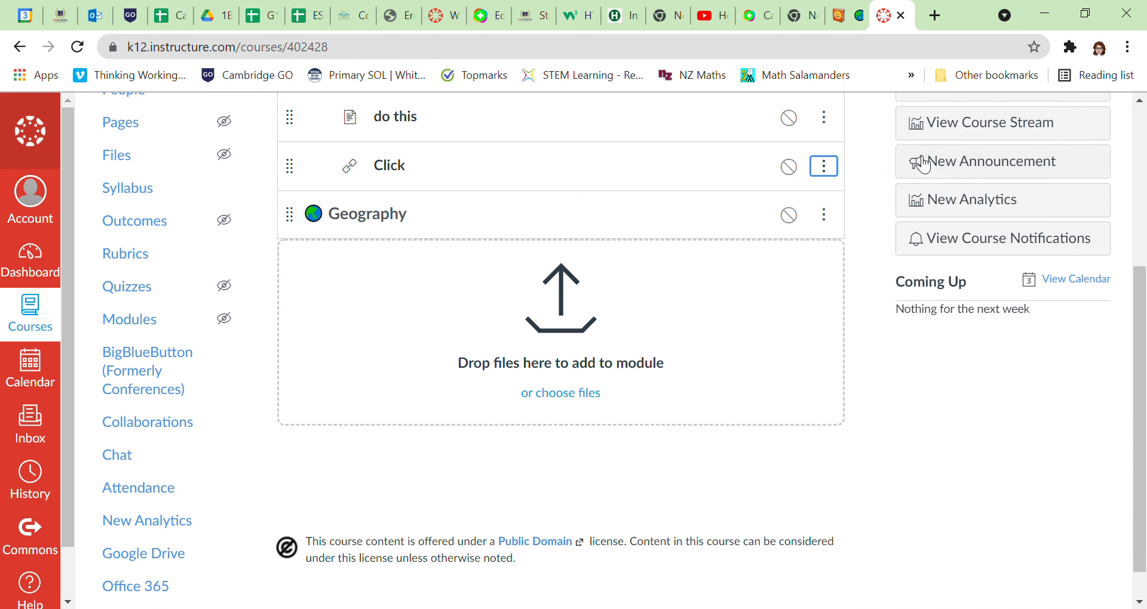
scroll(812, 251, up, 5)
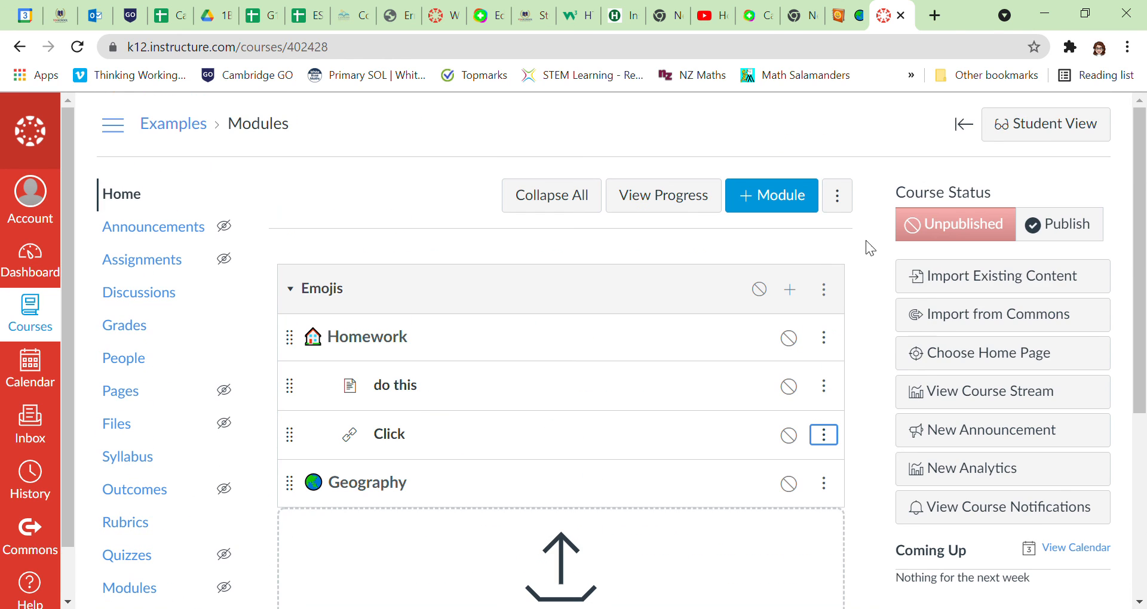